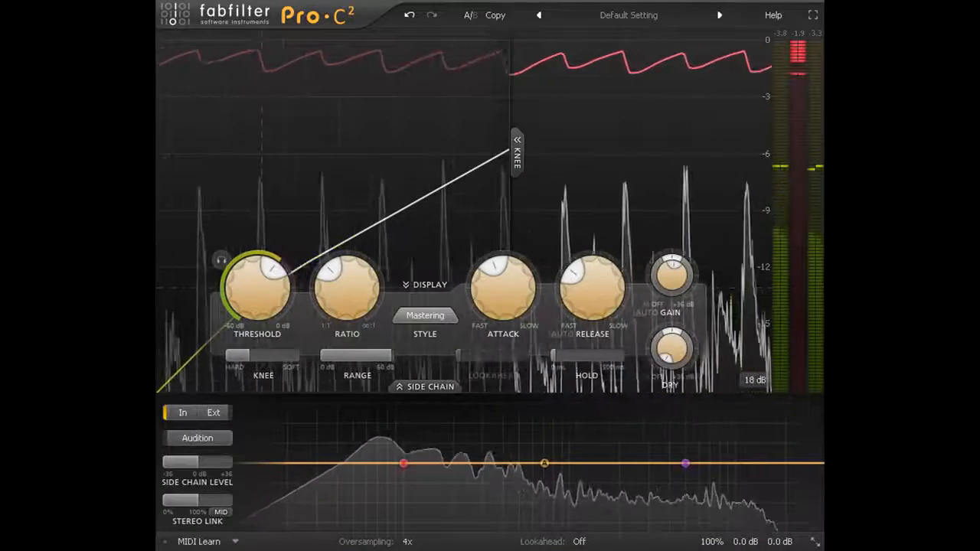
# Step: Switch the compression style to Bus and lengthen the attack to about 24.75 ms along with the release
pyautogui.click(441, 317)
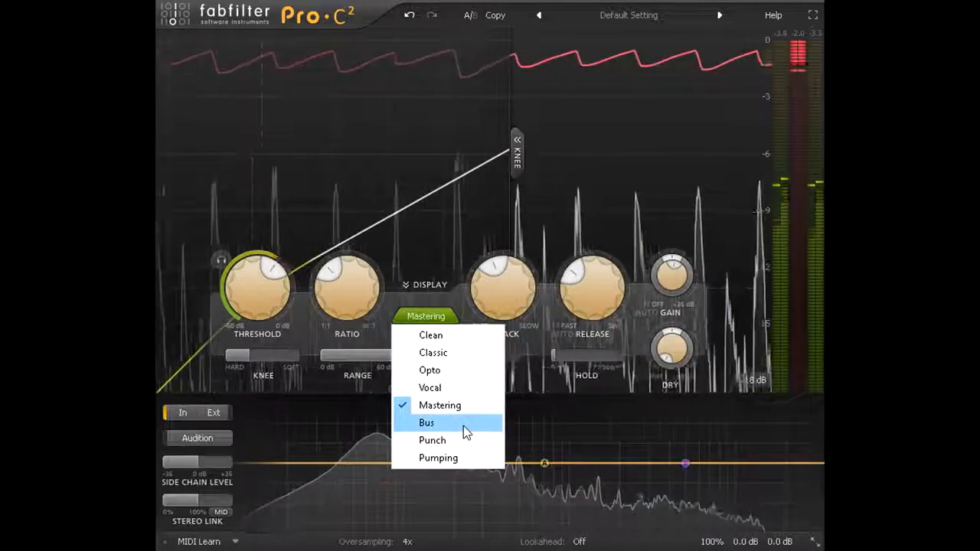
pyautogui.click(464, 426)
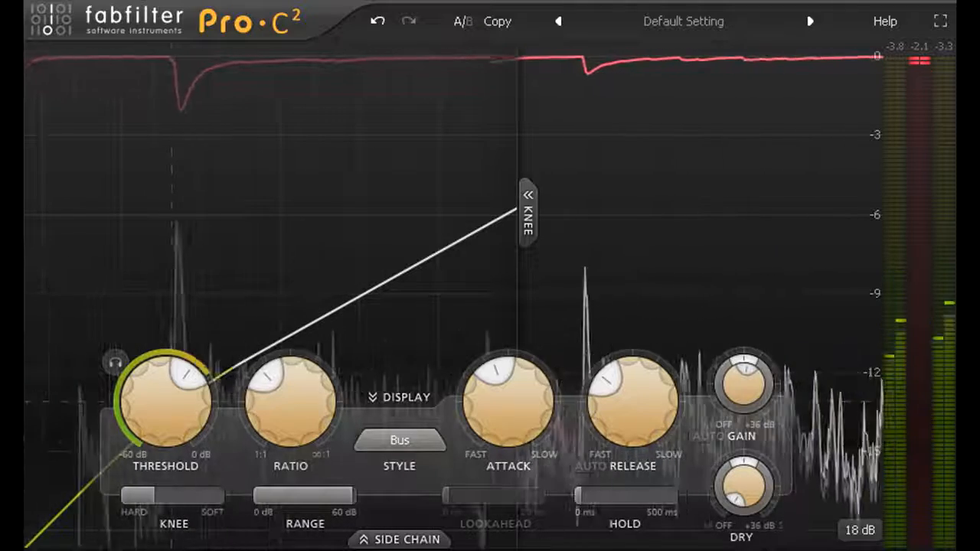
pyautogui.moveTo(528, 406)
pyautogui.mouseDown()
pyautogui.moveTo(525, 440)
pyautogui.moveTo(521, 393)
pyautogui.mouseUp()
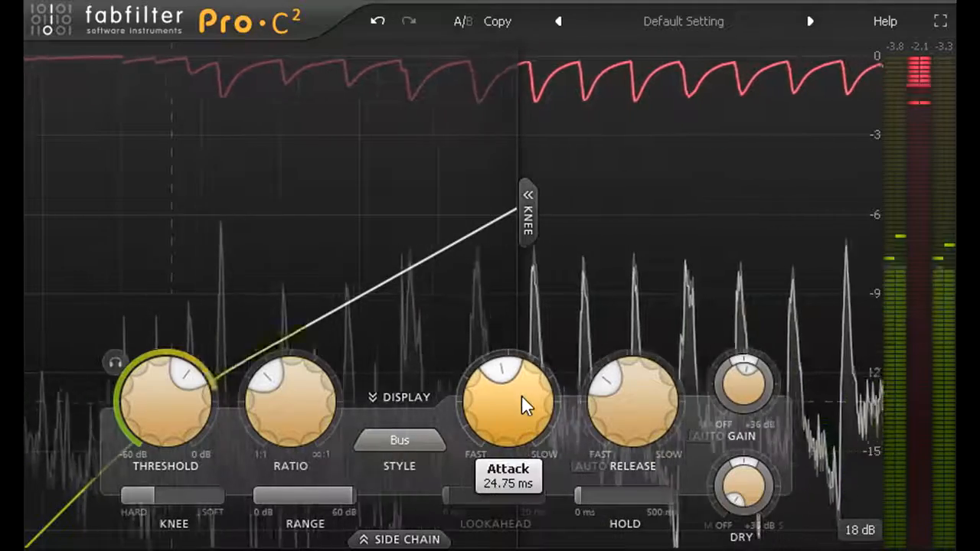
pyautogui.moveTo(641, 413)
pyautogui.moveTo(642, 412); pyautogui.dragTo(637, 361)
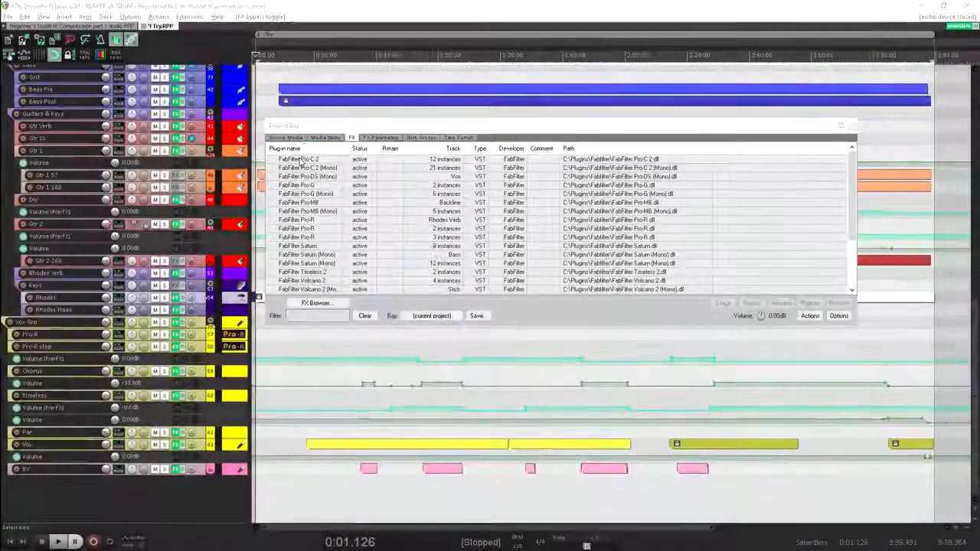
# Step: Bypass all instances of FabFilter Pro-C 2 and FabFilter Pro-C 2 (Mono) in the project
pyautogui.click(301, 160)
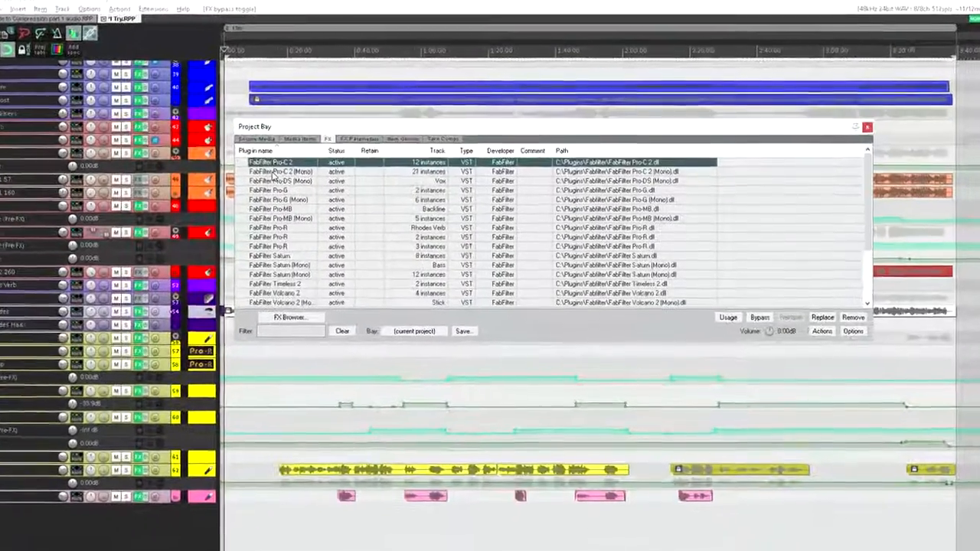
pyautogui.keyDown('shift'); pyautogui.click(321, 167); pyautogui.keyUp('shift')
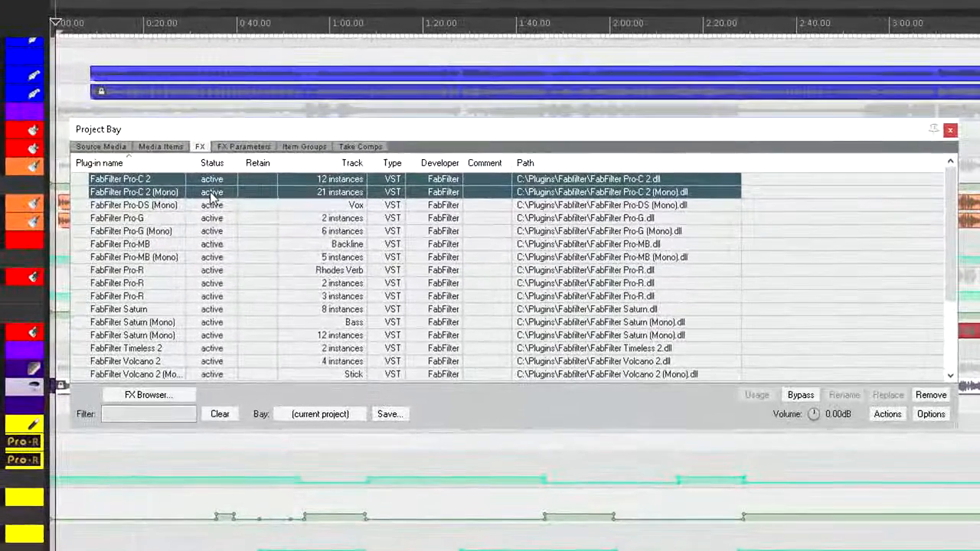
pyautogui.rightClick(268, 185)
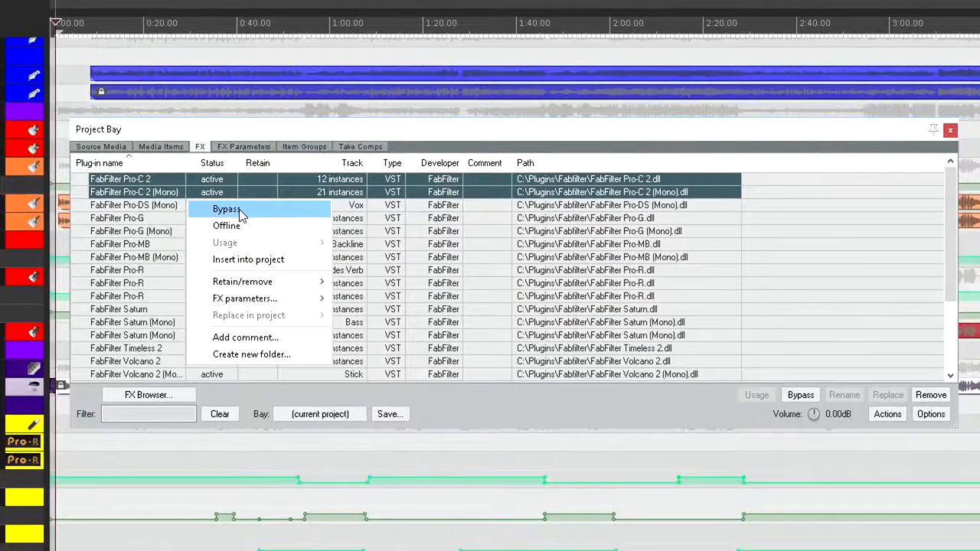
pyautogui.click(240, 211)
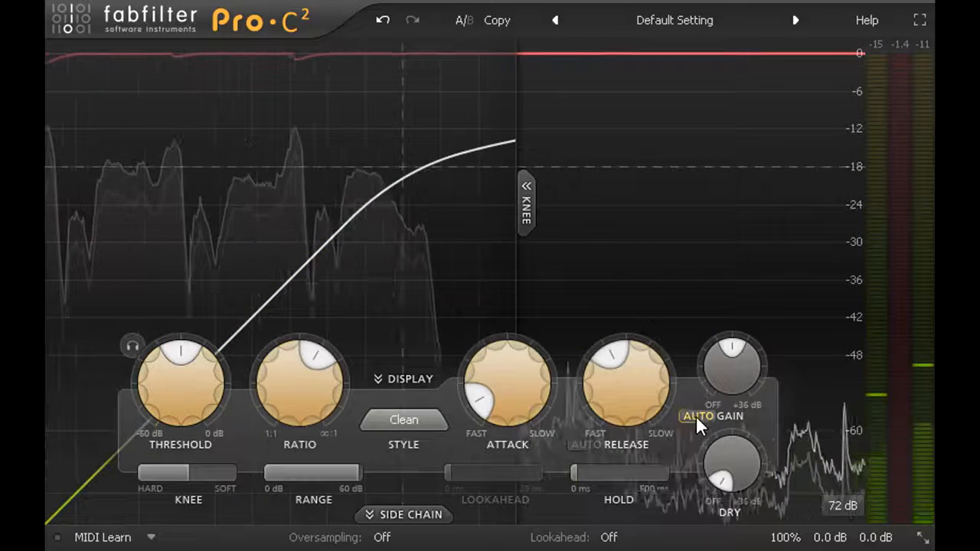
# Step: Set up a hard limiting curve with auto gain off, a knee of 0.00 dB and a ratio of 100.00:1
pyautogui.click(696, 416)
pyautogui.moveTo(198, 482); pyautogui.dragTo(73, 474)
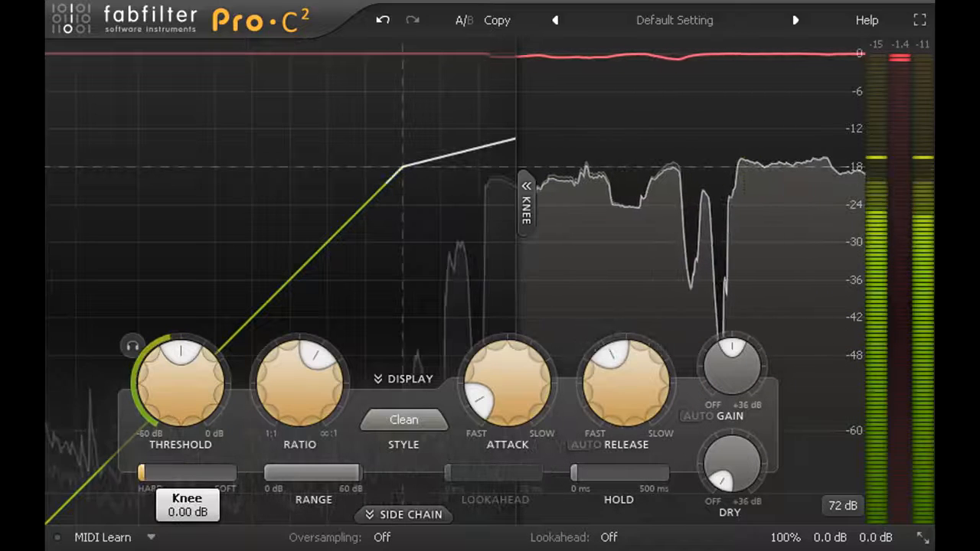
pyautogui.moveTo(297, 396); pyautogui.dragTo(295, 277)
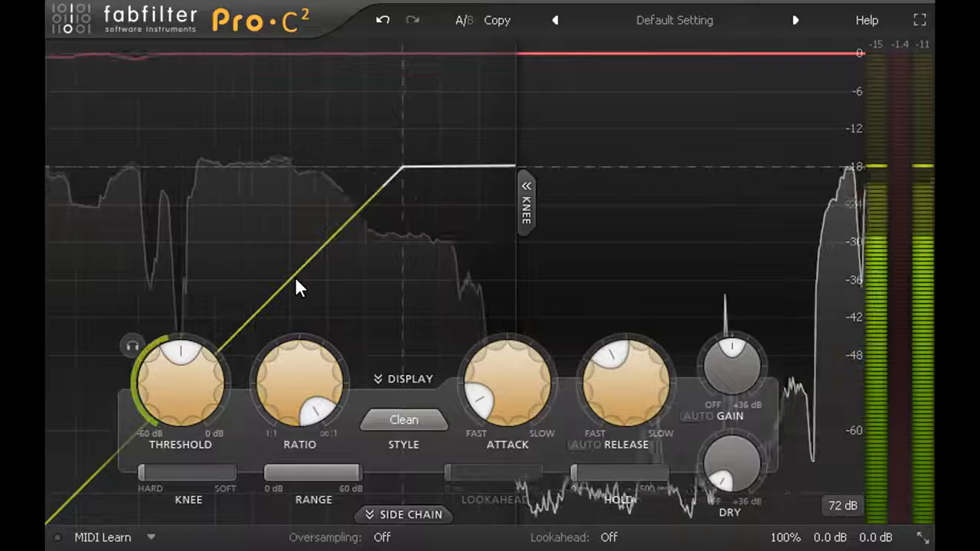
# Step: Raise the threshold above the vocal peaks, and lower it in stages through -15.39 dB to -26.94 dB
pyautogui.moveTo(181, 398); pyautogui.dragTo(154, 273)
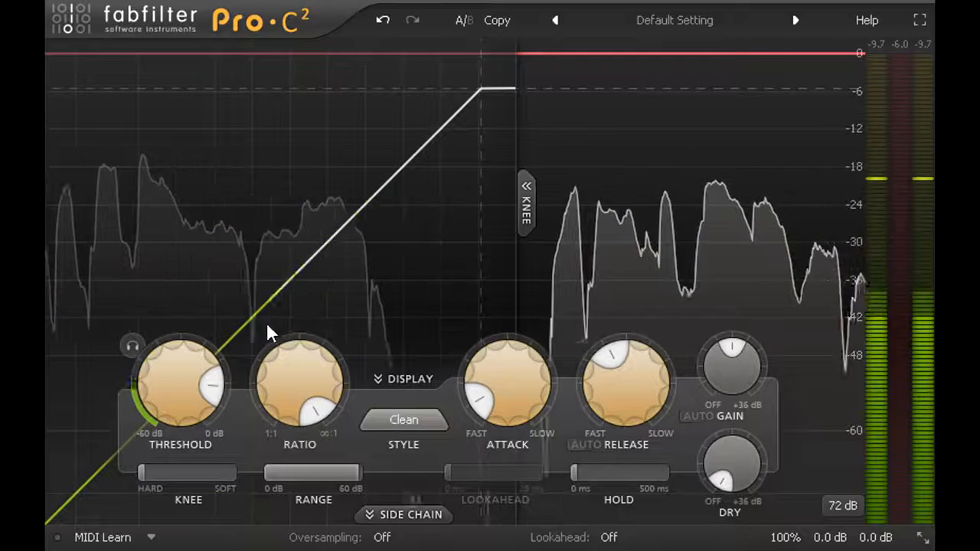
pyautogui.moveTo(191, 369)
pyautogui.moveTo(184, 390); pyautogui.dragTo(186, 464)
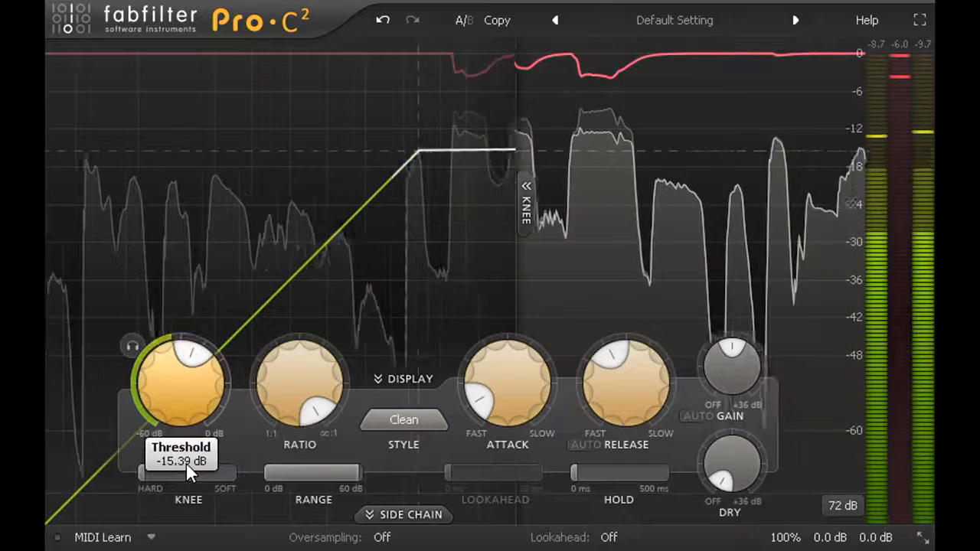
pyautogui.moveTo(186, 464); pyautogui.dragTo(187, 487)
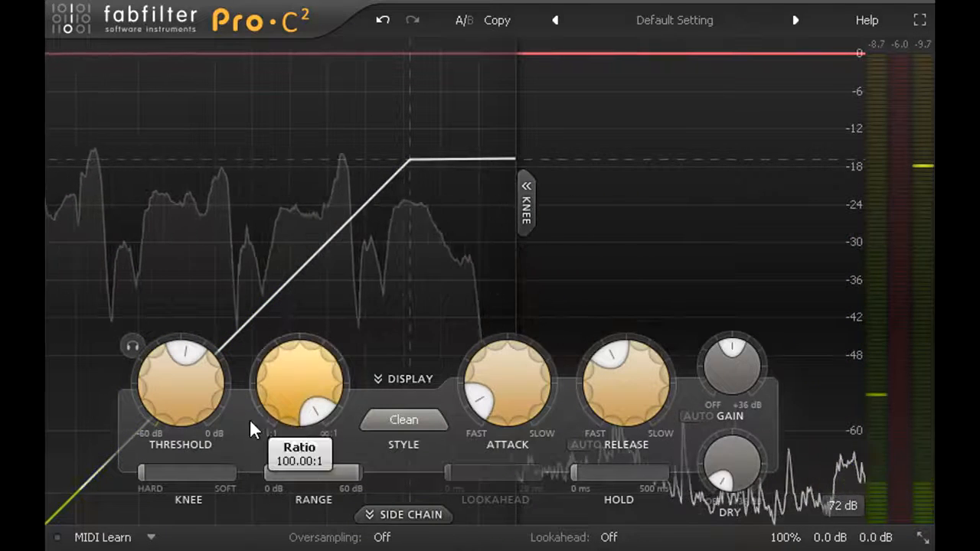
pyautogui.moveTo(194, 397); pyautogui.dragTo(193, 505)
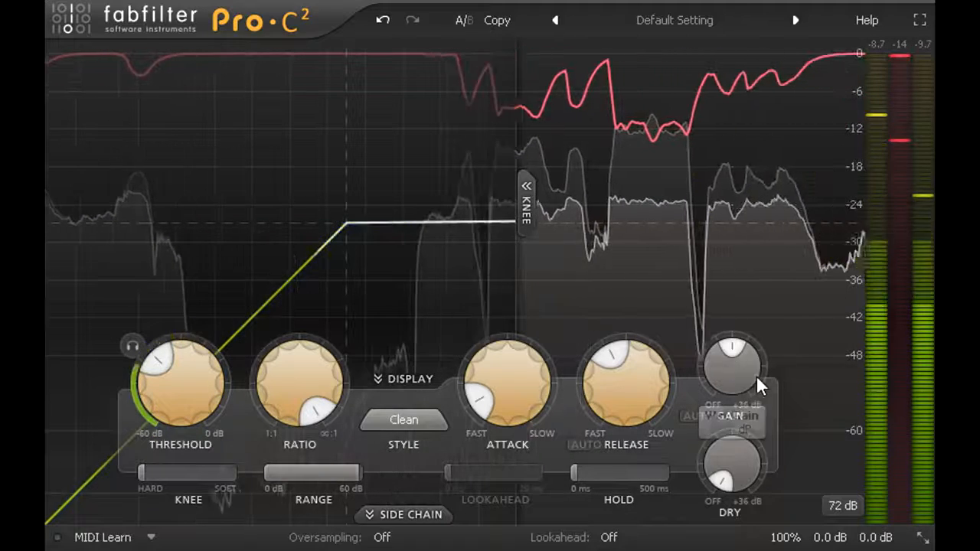
# Step: Raise the wet gain to compensate for the gain reduction, and toggle bypass on and off to compare levels
pyautogui.moveTo(737, 372); pyautogui.dragTo(724, 288)
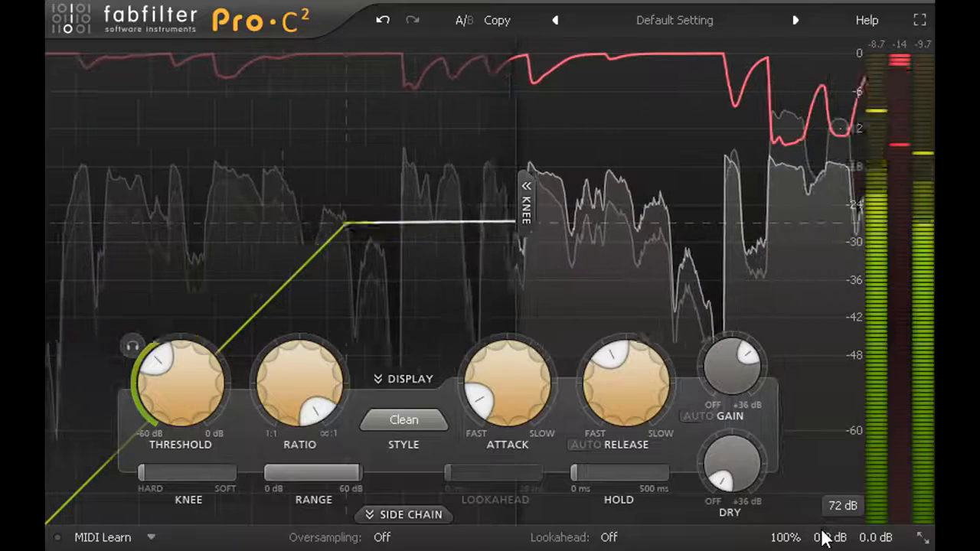
pyautogui.moveTo(793, 538)
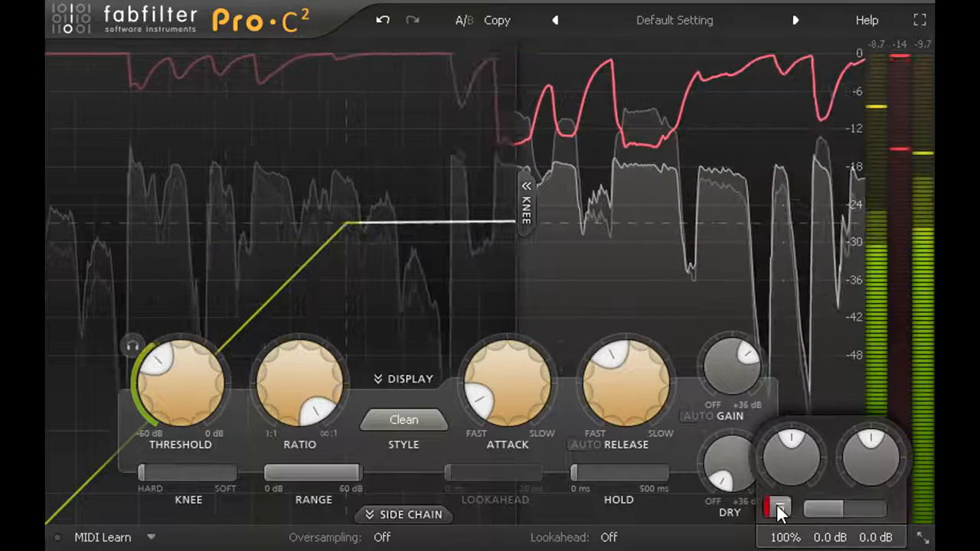
pyautogui.click(778, 508)
pyautogui.click(778, 508)
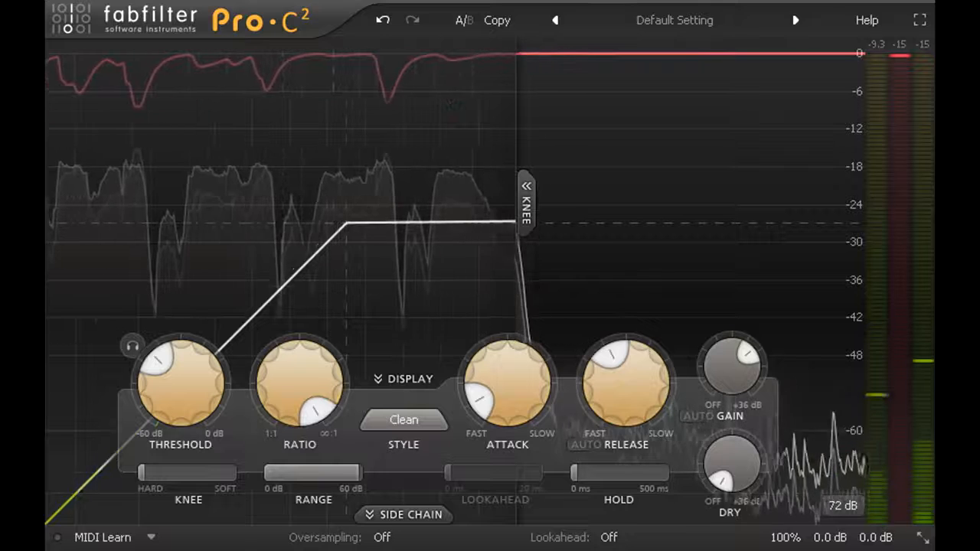
# Step: Sweep the ratio from 1:1 through settings such as 1.90:1 and 4.02:1, and leave it well above 4:1
pyautogui.moveTo(174, 397)
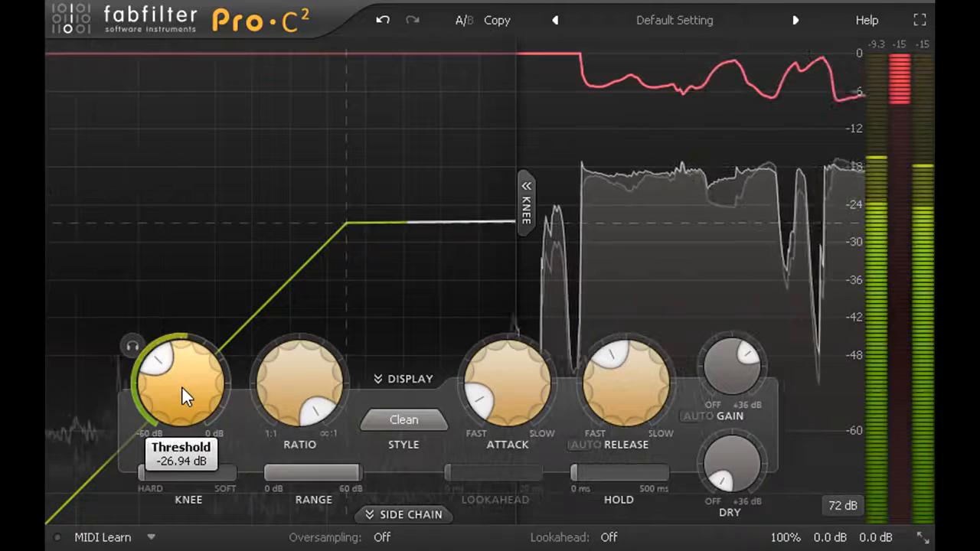
pyautogui.moveTo(313, 383)
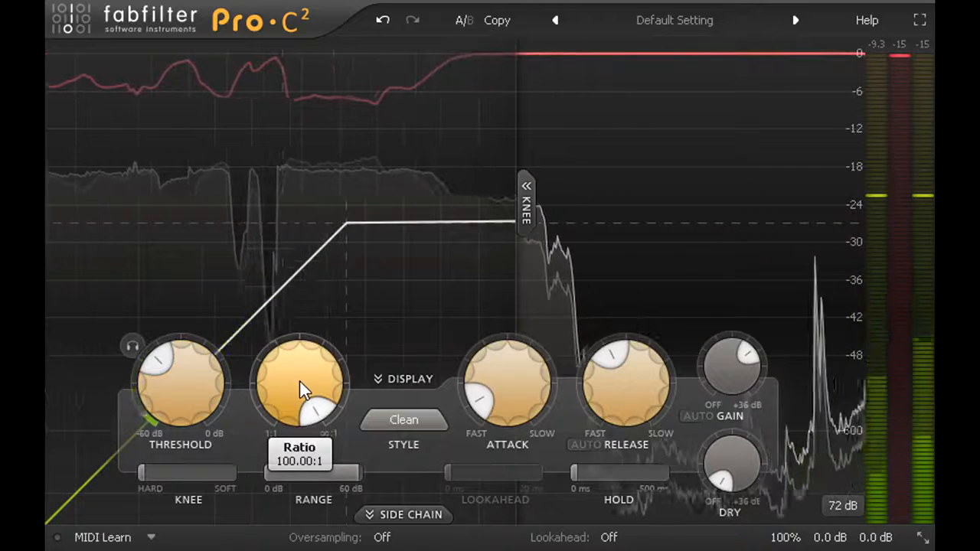
pyautogui.moveTo(299, 381); pyautogui.dragTo(291, 536)
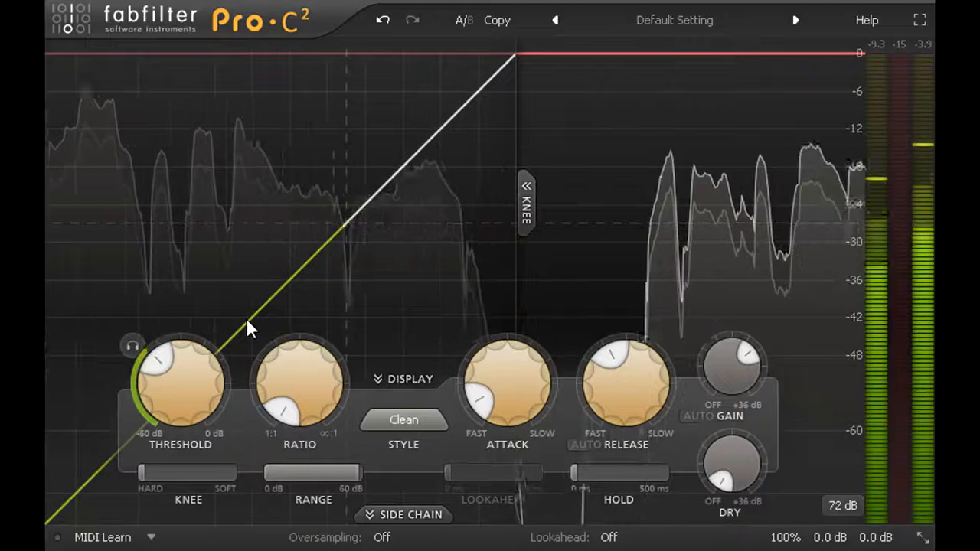
pyautogui.moveTo(298, 376)
pyautogui.moveTo(300, 352); pyautogui.dragTo(299, 59)
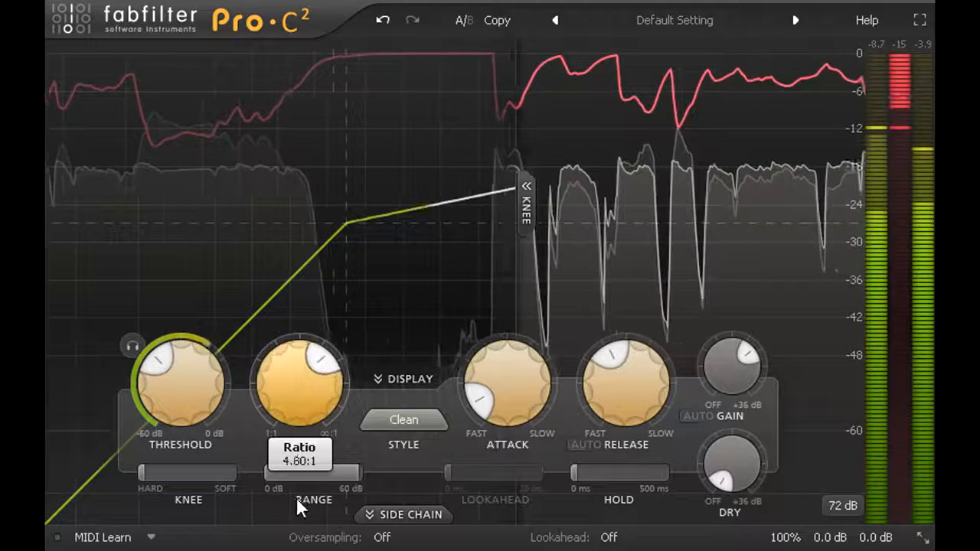
pyautogui.moveTo(300, 383); pyautogui.dragTo(300, 379)
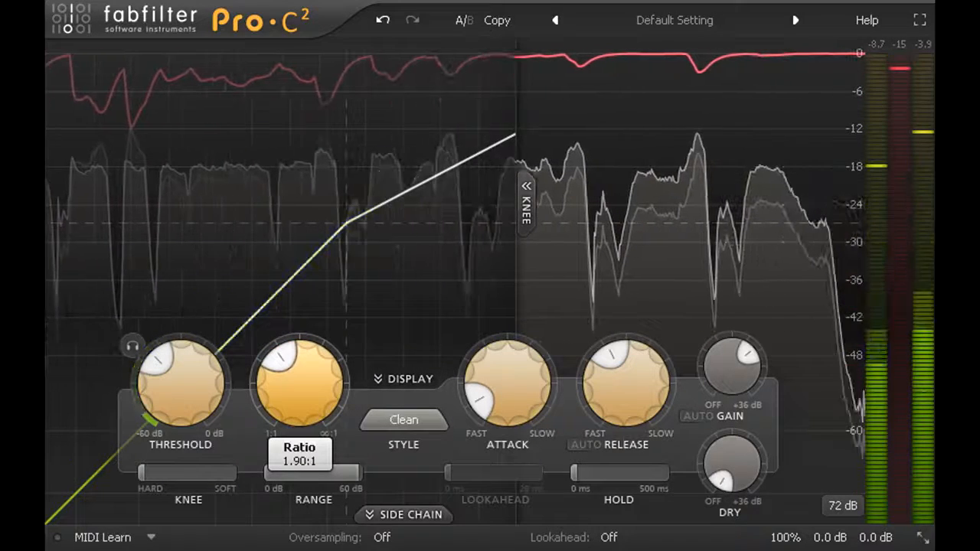
pyautogui.moveTo(300, 379); pyautogui.dragTo(301, 371)
pyautogui.moveTo(285, 539); pyautogui.dragTo(272, 497)
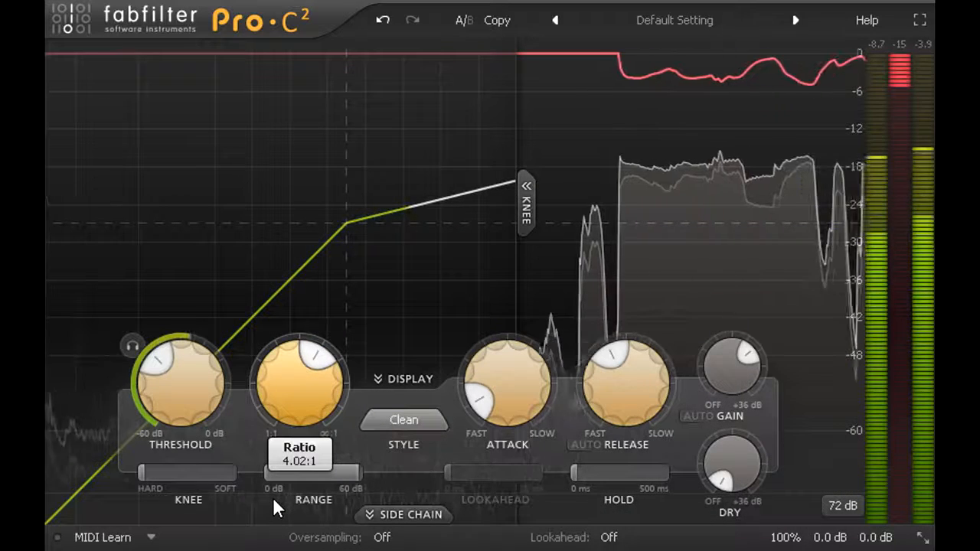
pyautogui.moveTo(273, 497); pyautogui.dragTo(240, 407)
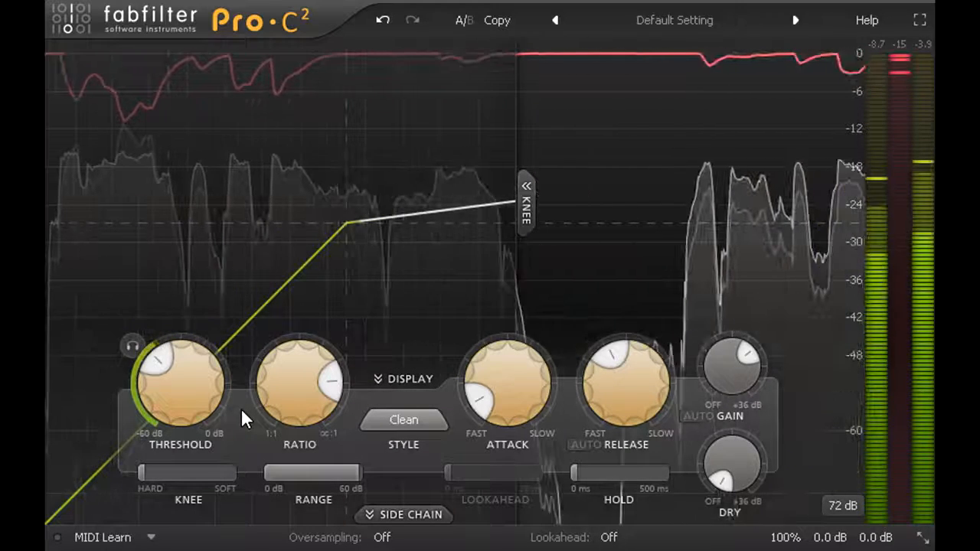
# Step: Soften the compressor's knee to roughly two thirds of its range
pyautogui.moveTo(181, 473)
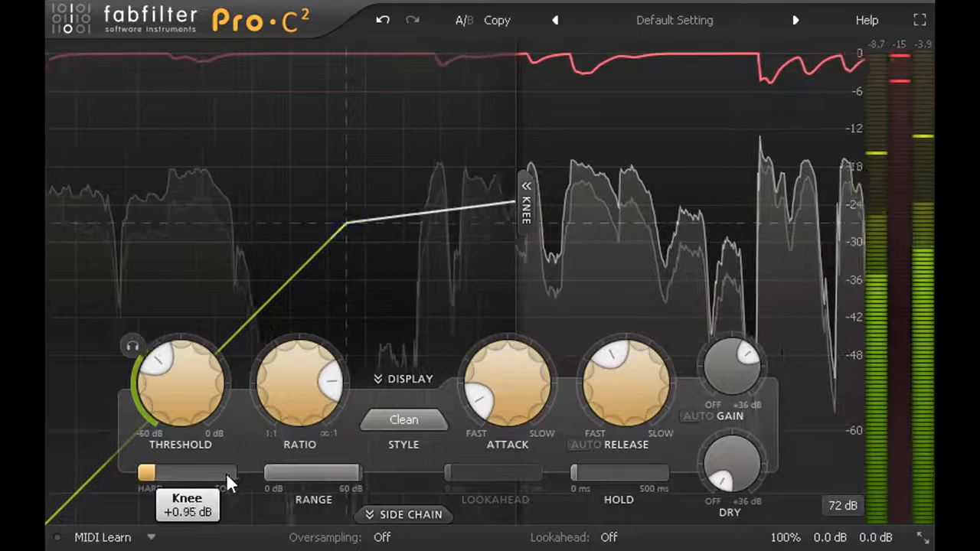
pyautogui.moveTo(321, 478); pyautogui.dragTo(448, 491)
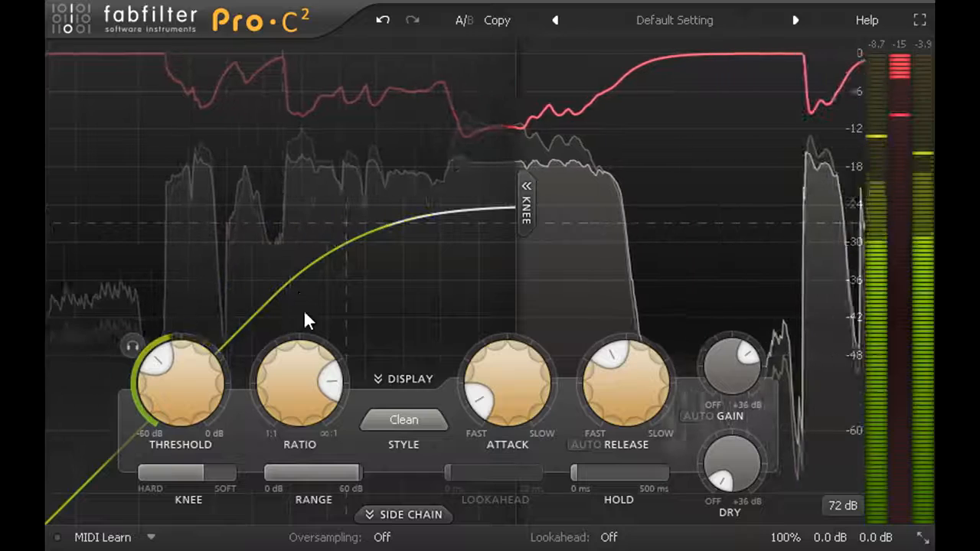
# Step: Switch the compression style to Vocal and raise the threshold slightly
pyautogui.click(419, 418)
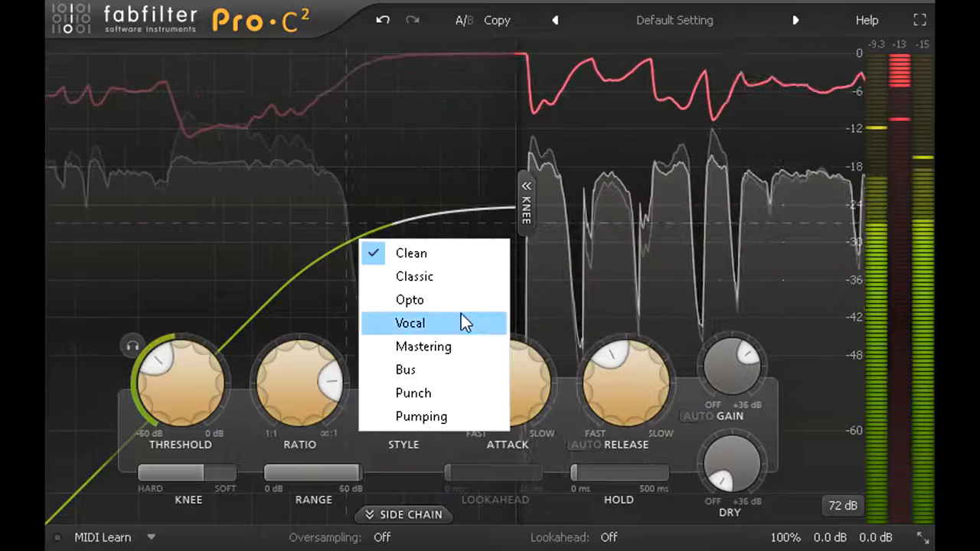
pyautogui.click(468, 314)
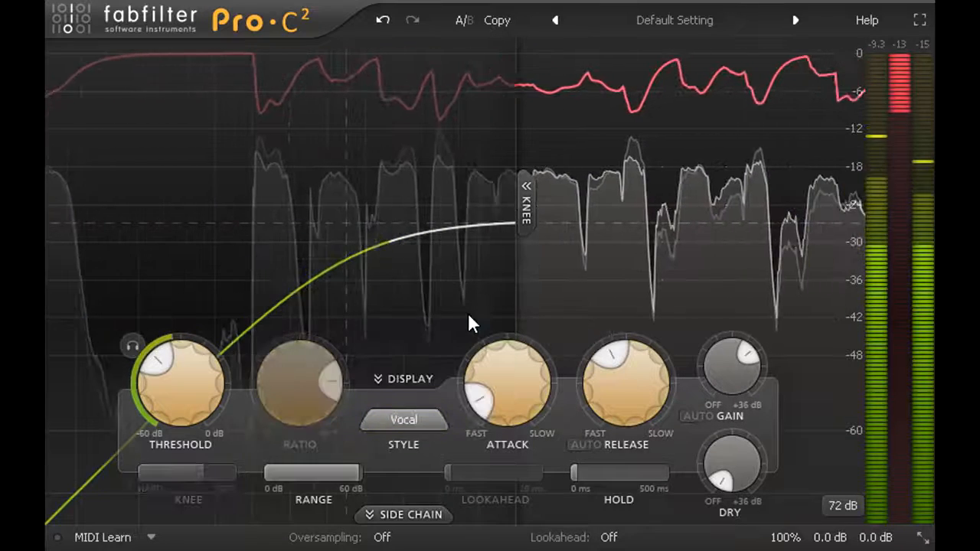
pyautogui.moveTo(173, 403); pyautogui.dragTo(171, 394)
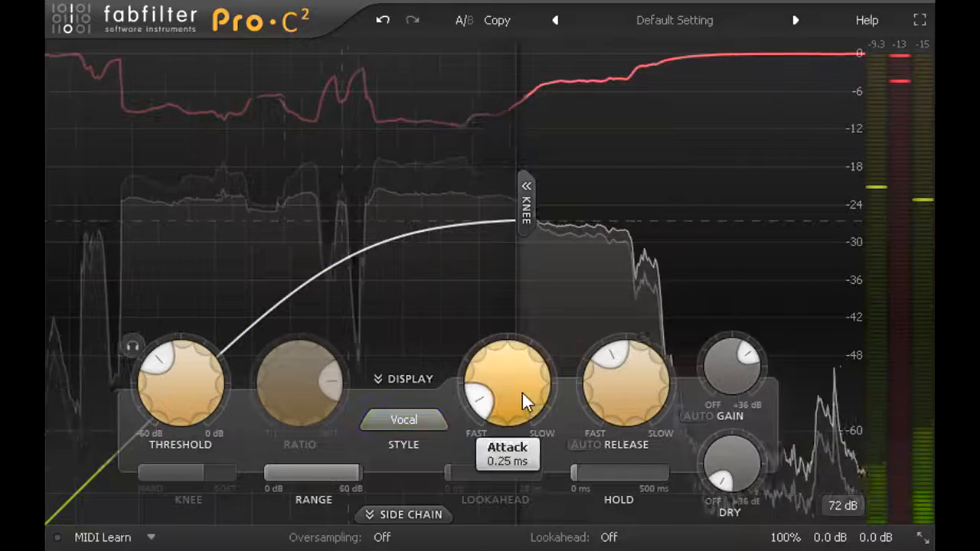
# Step: Shorten the attack to 0.014 ms and the release to around 115 ms
pyautogui.moveTo(631, 400)
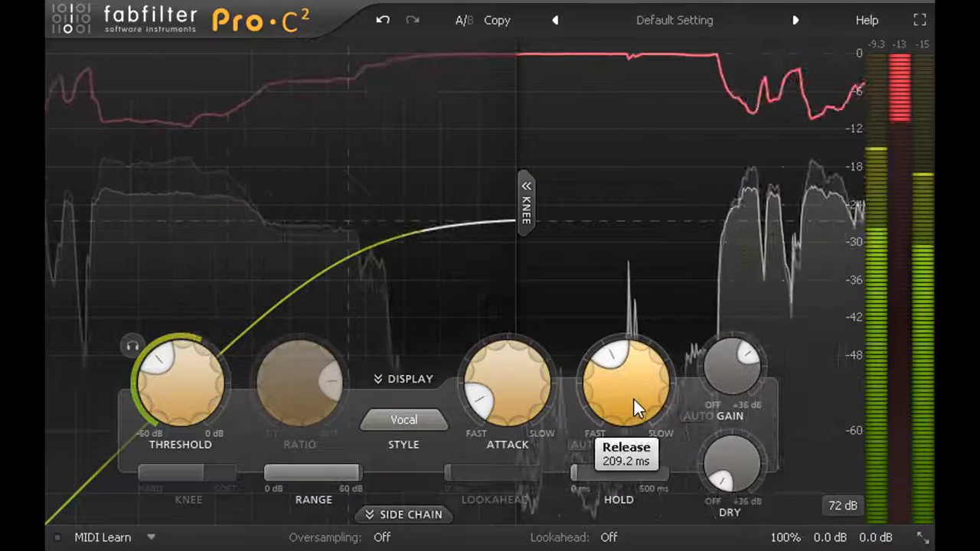
pyautogui.moveTo(505, 387)
pyautogui.moveTo(507, 386); pyautogui.dragTo(505, 418)
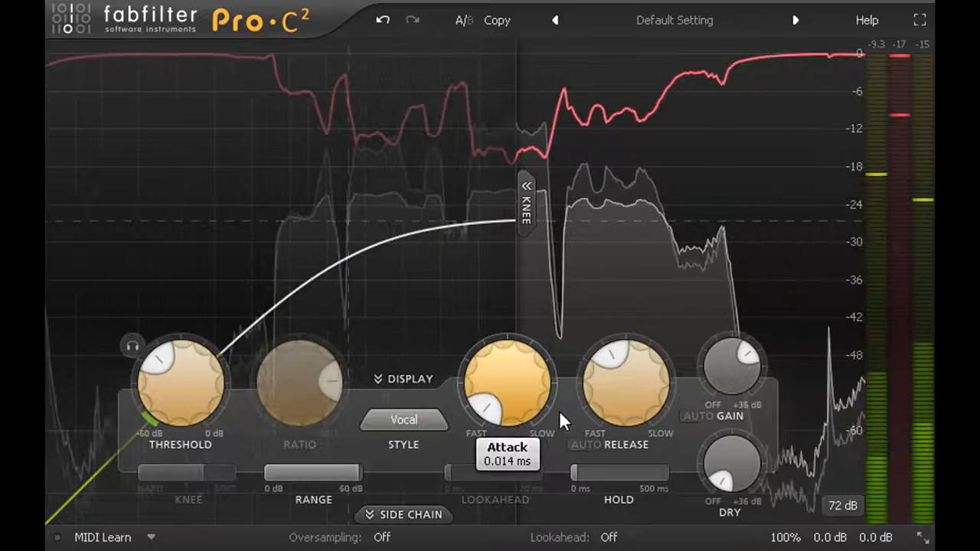
pyautogui.moveTo(626, 392); pyautogui.dragTo(628, 444)
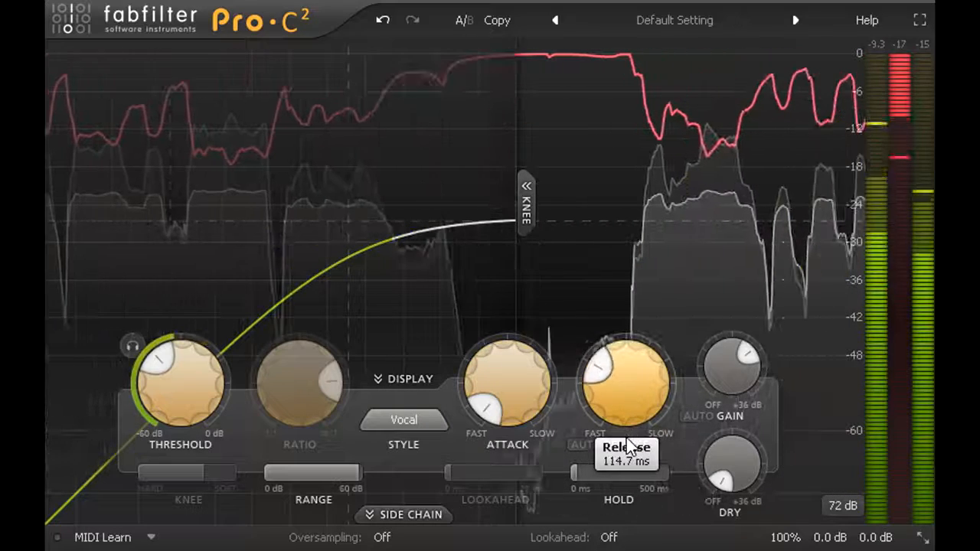
pyautogui.moveTo(612, 378); pyautogui.dragTo(615, 425)
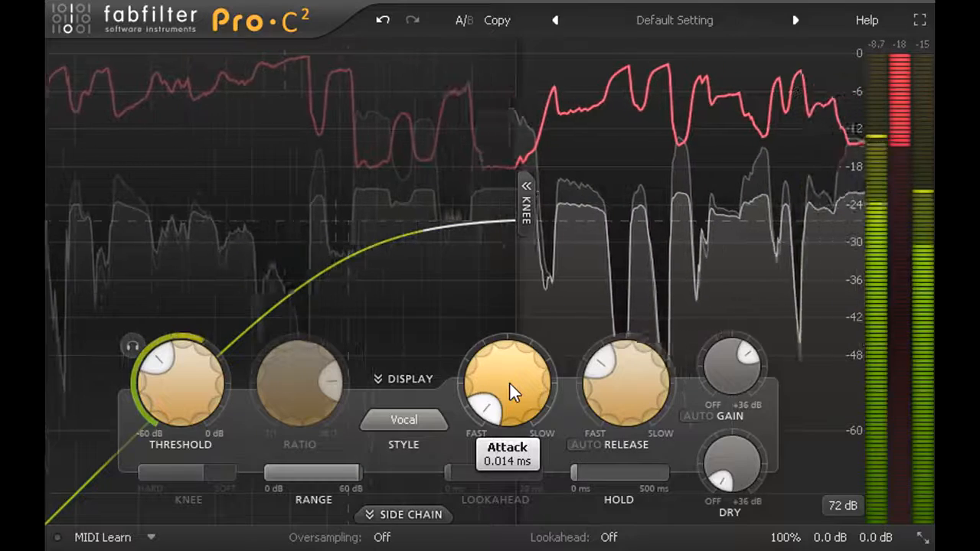
# Step: Slow the attack to just past its midpoint, and sweep the release from its fastest setting to just past its midpoint
pyautogui.moveTo(510, 381); pyautogui.dragTo(478, 199)
pyautogui.moveTo(611, 375); pyautogui.dragTo(620, 445)
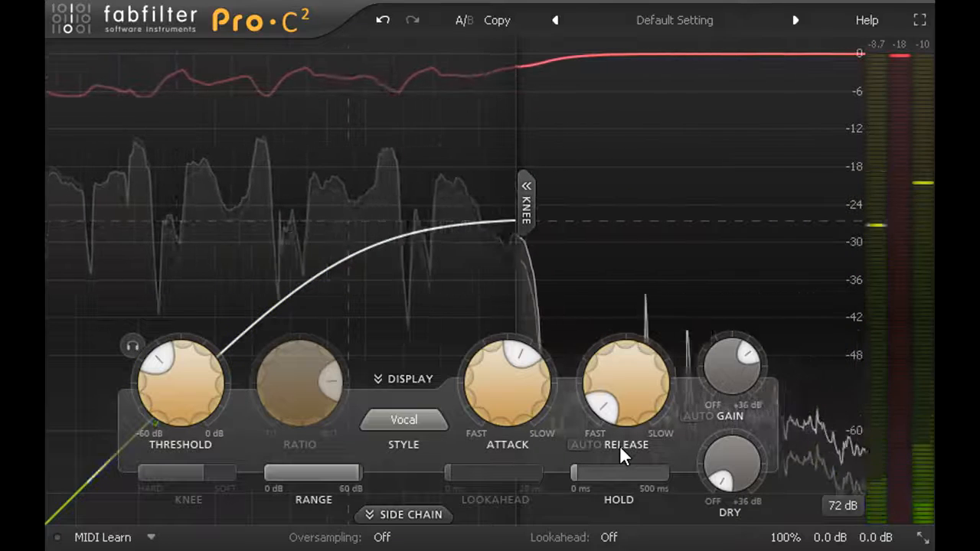
pyautogui.moveTo(630, 411)
pyautogui.moveTo(630, 411); pyautogui.dragTo(625, 231)
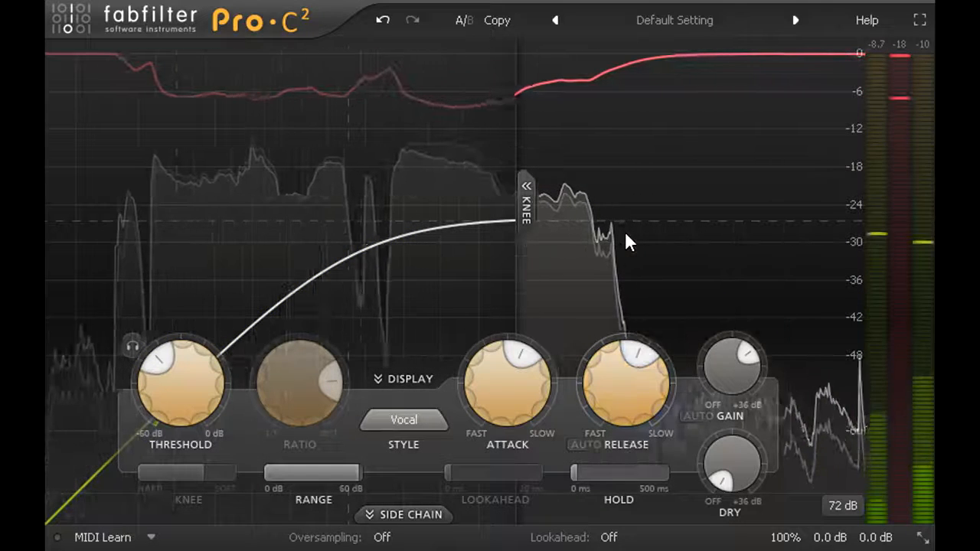
# Step: Switch the compression style to Opto, and shorten both the attack and release times
pyautogui.moveTo(624, 386)
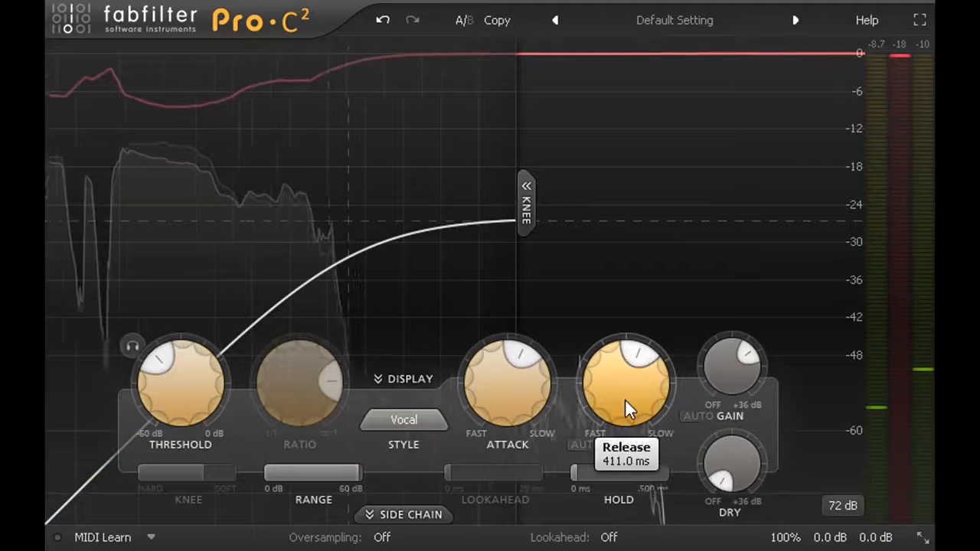
pyautogui.moveTo(521, 392)
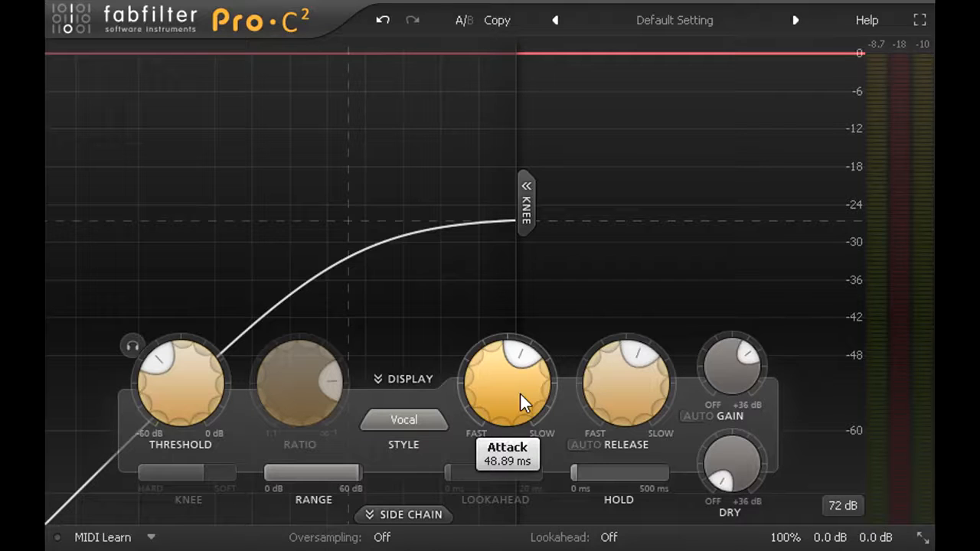
pyautogui.click(428, 421)
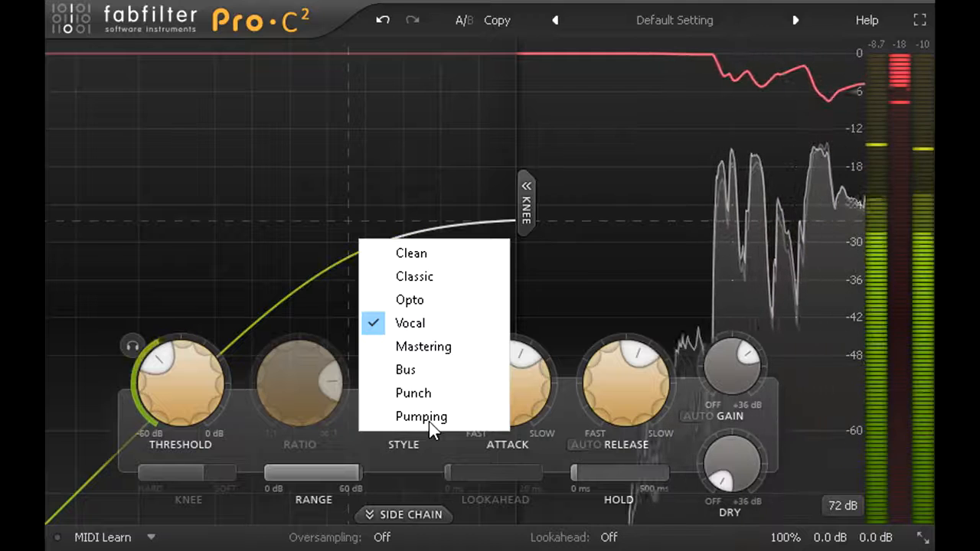
pyautogui.click(435, 300)
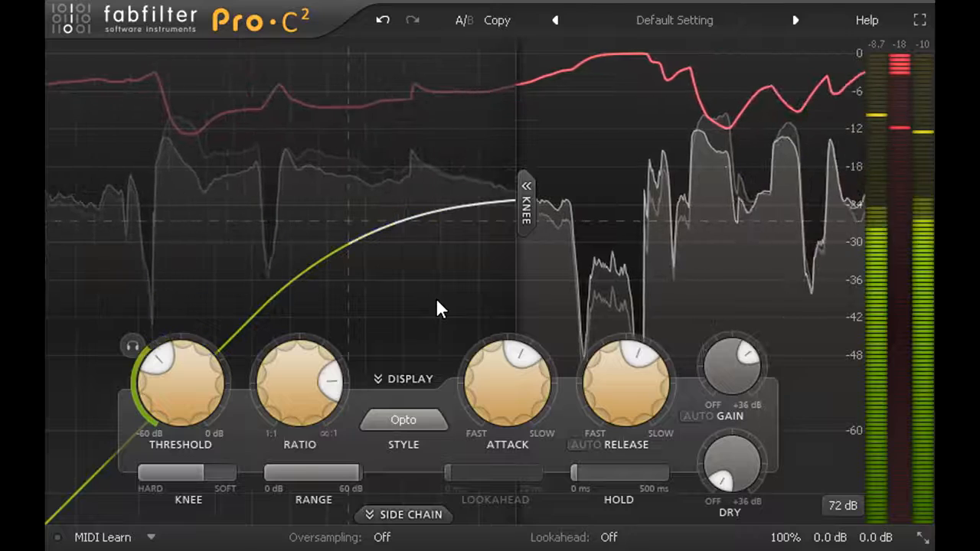
pyautogui.moveTo(514, 389); pyautogui.dragTo(498, 471)
pyautogui.moveTo(623, 451); pyautogui.dragTo(617, 504)
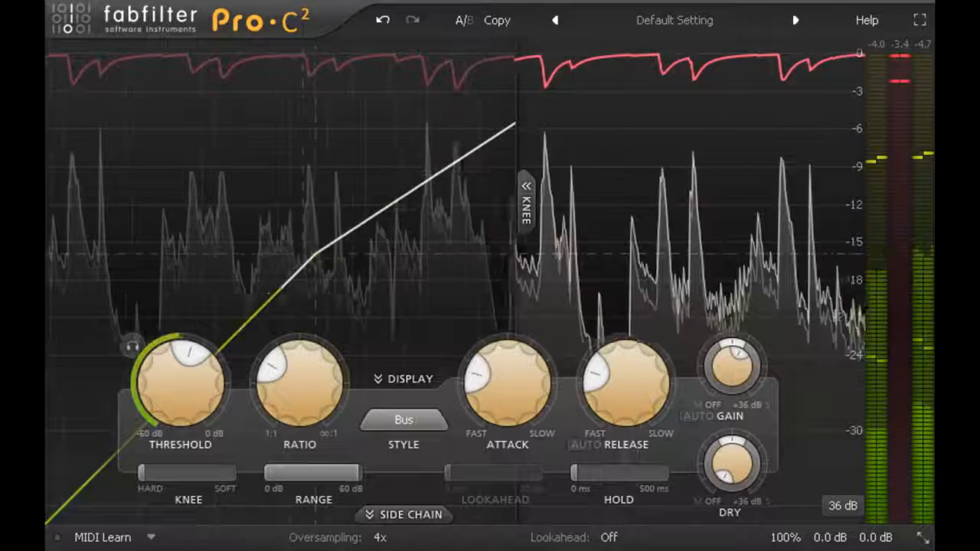
# Step: Raise the ratio steeply, lower the threshold to about -20 dB, and increase the wet gain to about +5.92 dB
pyautogui.moveTo(303, 421); pyautogui.dragTo(309, 280)
pyautogui.moveTo(200, 386); pyautogui.dragTo(197, 428)
pyautogui.moveTo(725, 377); pyautogui.dragTo(732, 355)
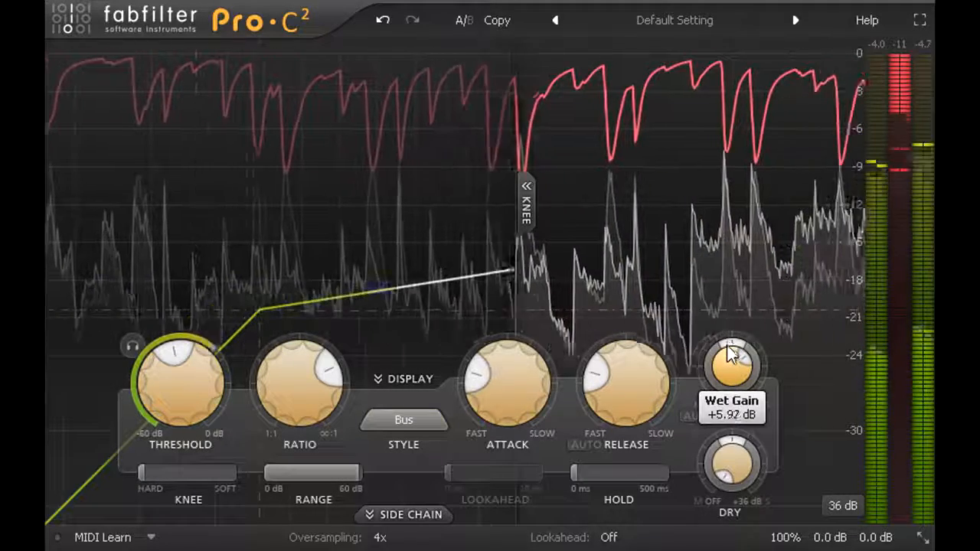
# Step: Shorten the attack to about 0.21 ms, slow it to about 12.83 ms, and lengthen the release
pyautogui.moveTo(553, 408); pyautogui.dragTo(527, 436)
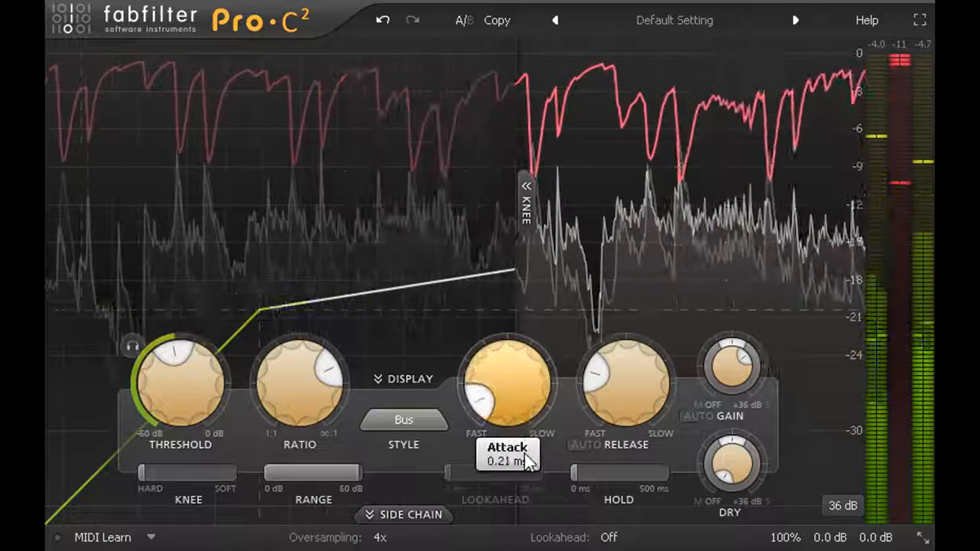
pyautogui.moveTo(524, 403); pyautogui.dragTo(524, 365)
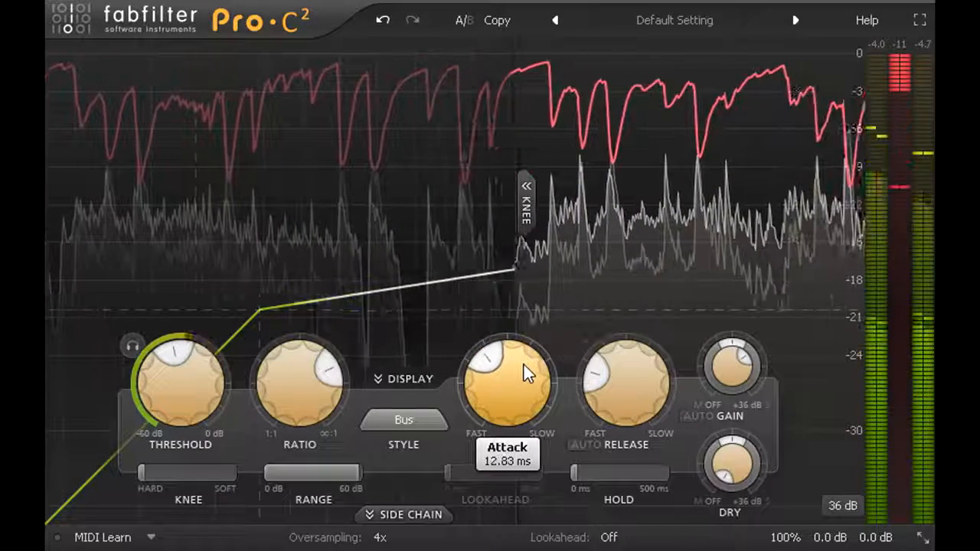
pyautogui.moveTo(637, 391); pyautogui.dragTo(618, 354)
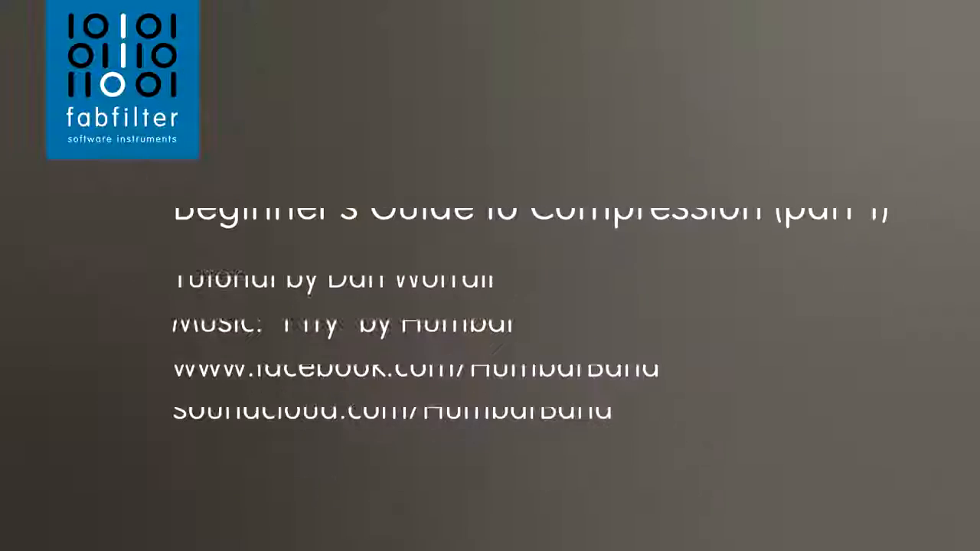